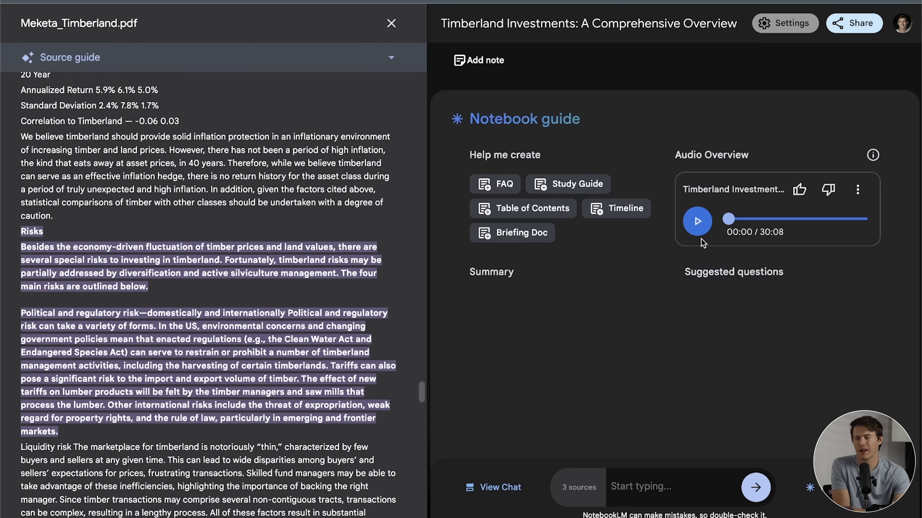
# Acknowledge the NotebookLM welcome notice with Okay and create a first new notebook.
pyautogui.click(696, 221)
pyautogui.click(857, 190)
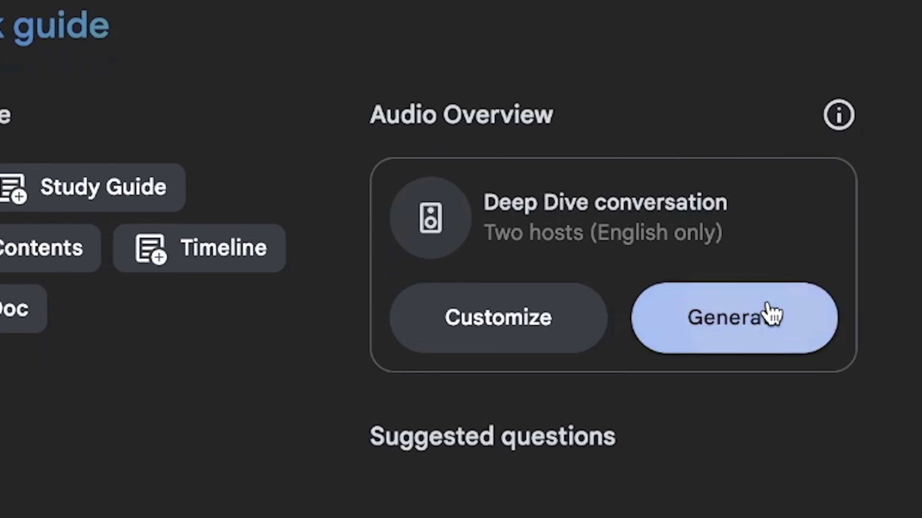
pyautogui.click(767, 312)
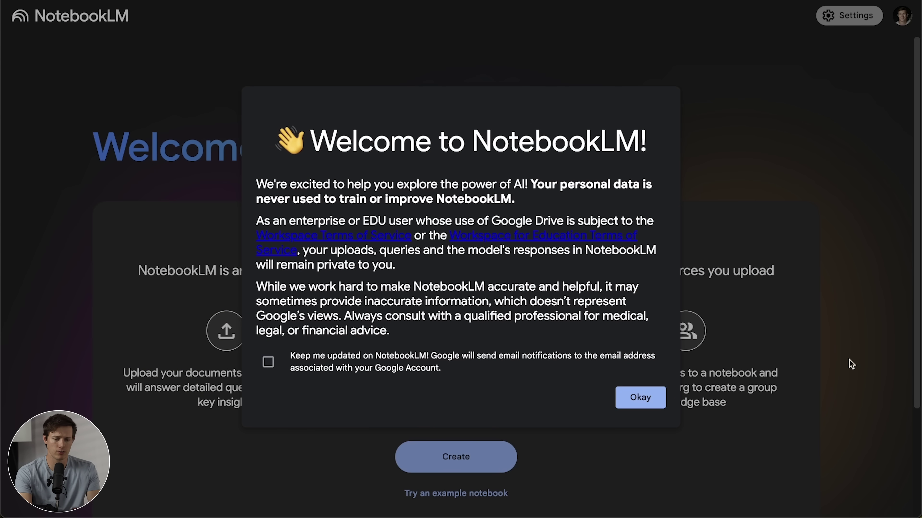
pyautogui.click(648, 397)
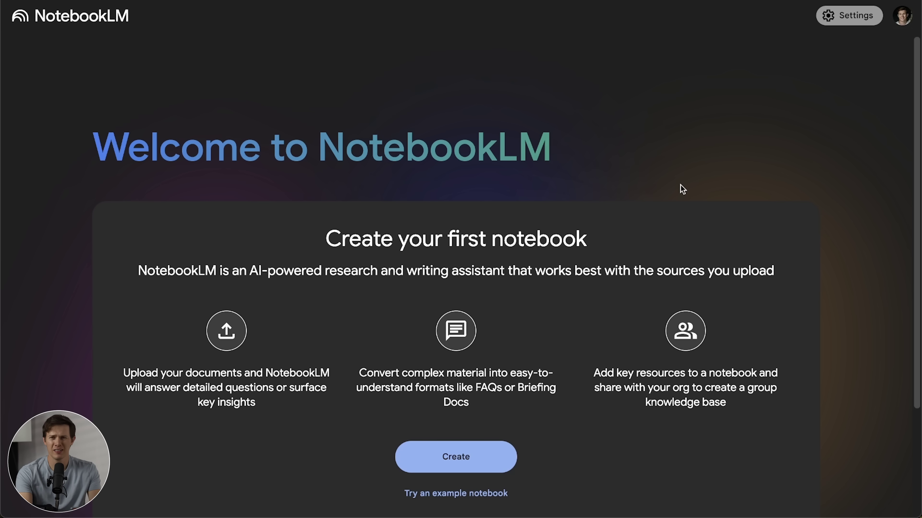
pyautogui.scroll(-3, 682, 189)
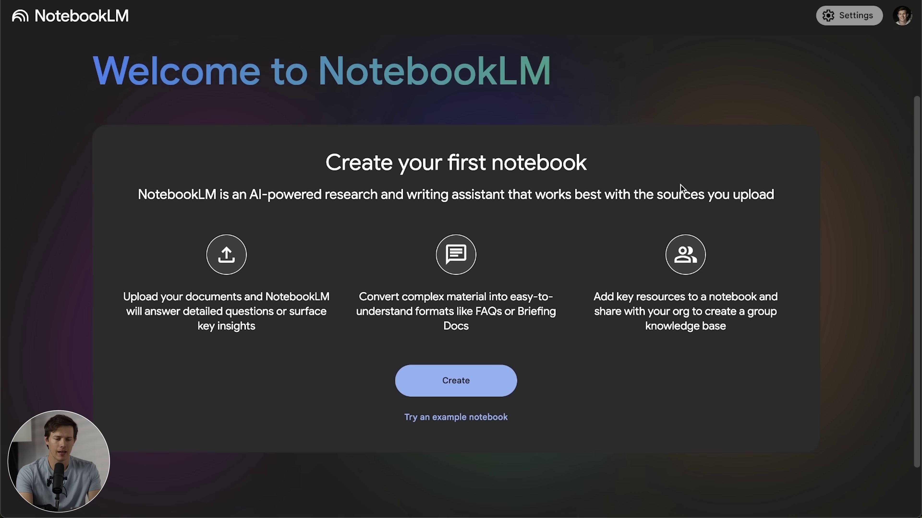
pyautogui.click(468, 382)
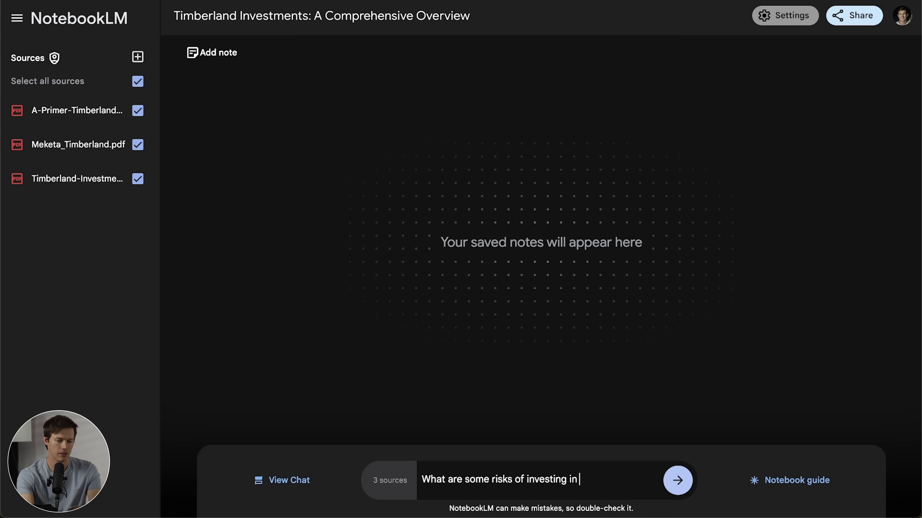
# Send the question asking what the risks of investing in timber land are.
pyautogui.write('land?')
pyautogui.press('Return')
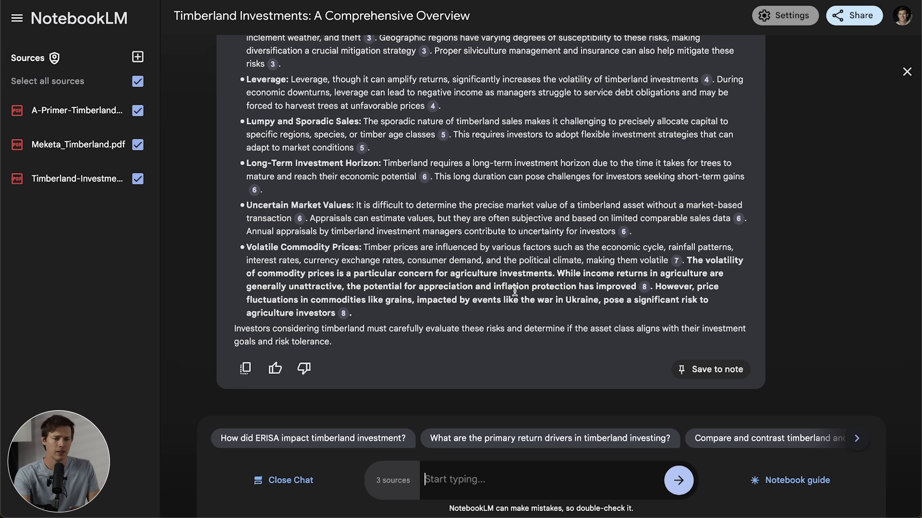
# Open citation 2 to view the Meketa_Timberland.pdf Risks passage on political and regulatory risk.
pyautogui.scroll(4, 515, 290)
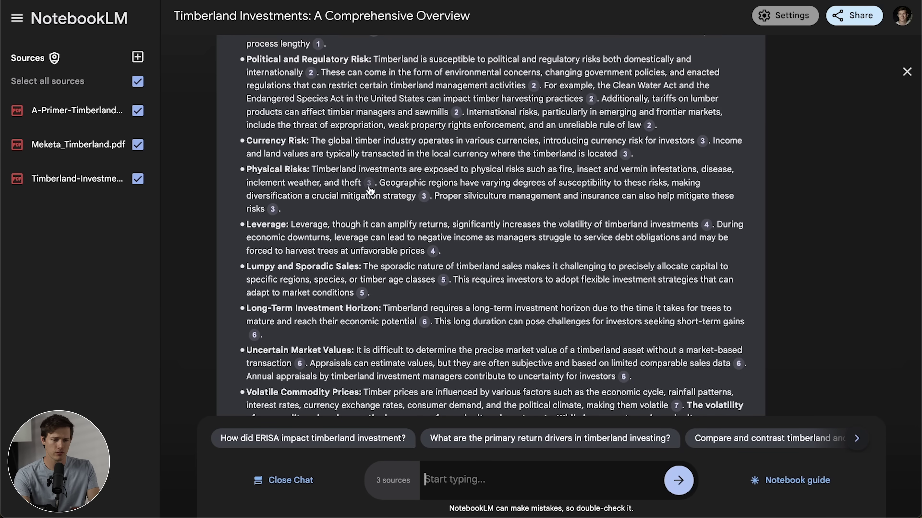
pyautogui.click(456, 113)
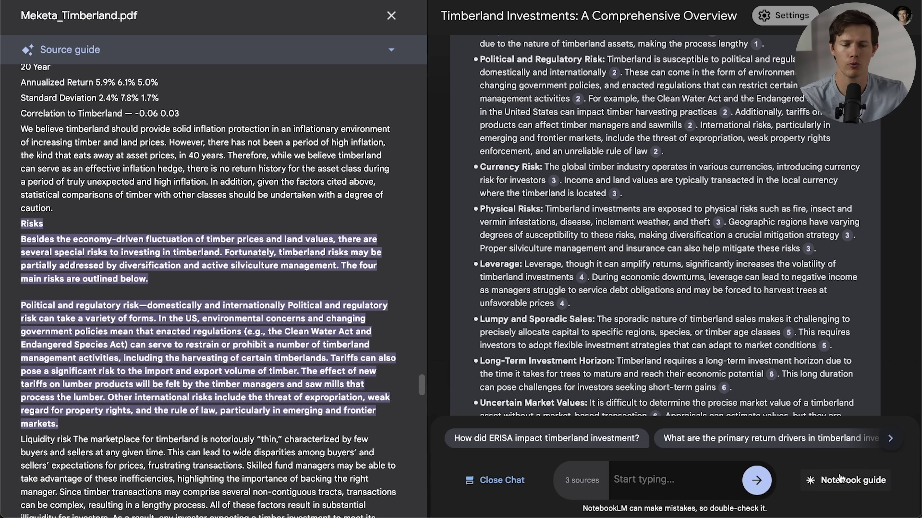
# Show the Notebook guide in place of the chat and generate the audio overview.
pyautogui.moveTo(808, 517); pyautogui.dragTo(809, 496)
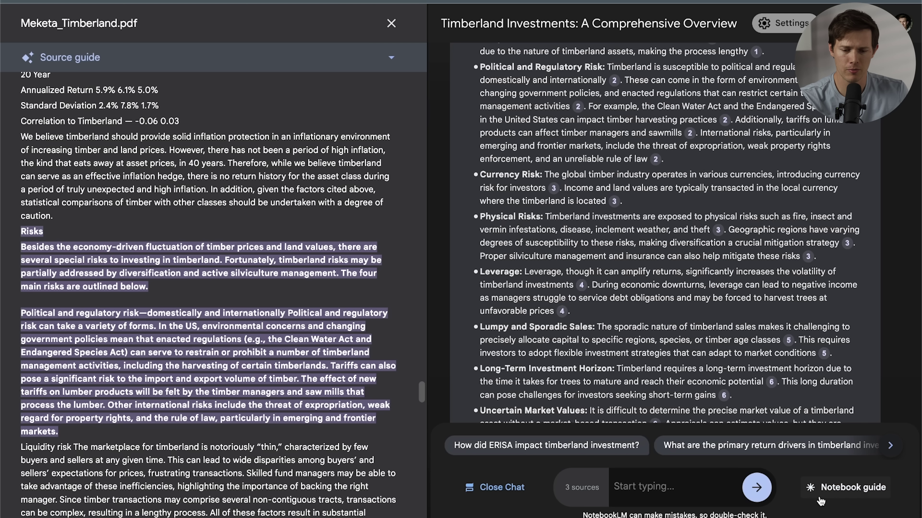
pyautogui.click(858, 485)
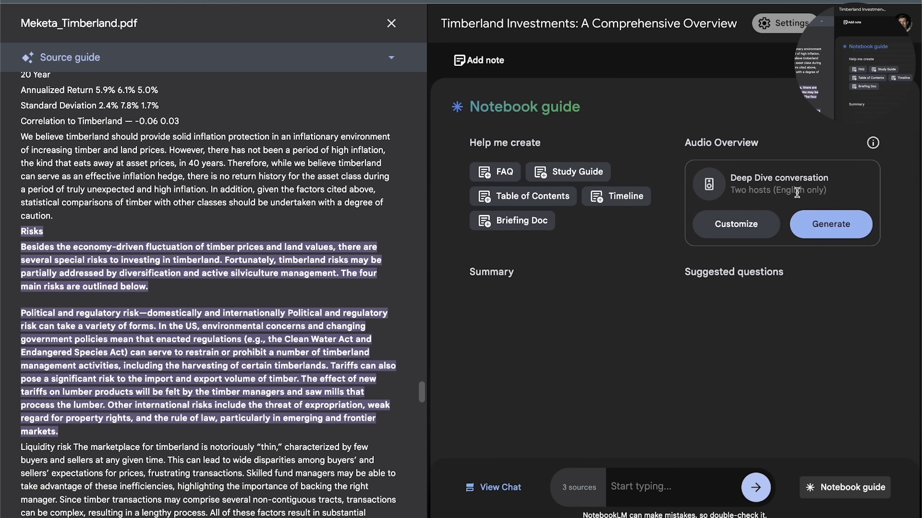
pyautogui.click(846, 223)
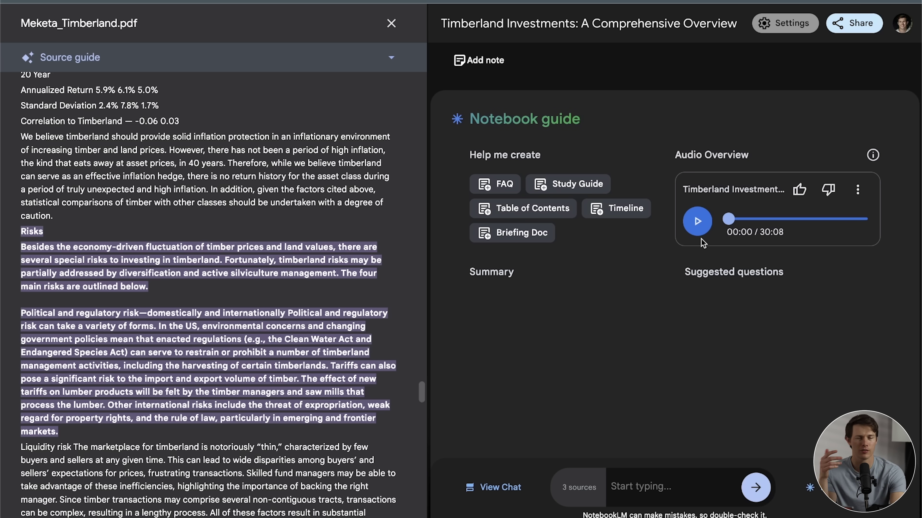
# Play the audio overview's opening to 00:11, then jump to 08:29 and listen until 08:41.
pyautogui.click(697, 221)
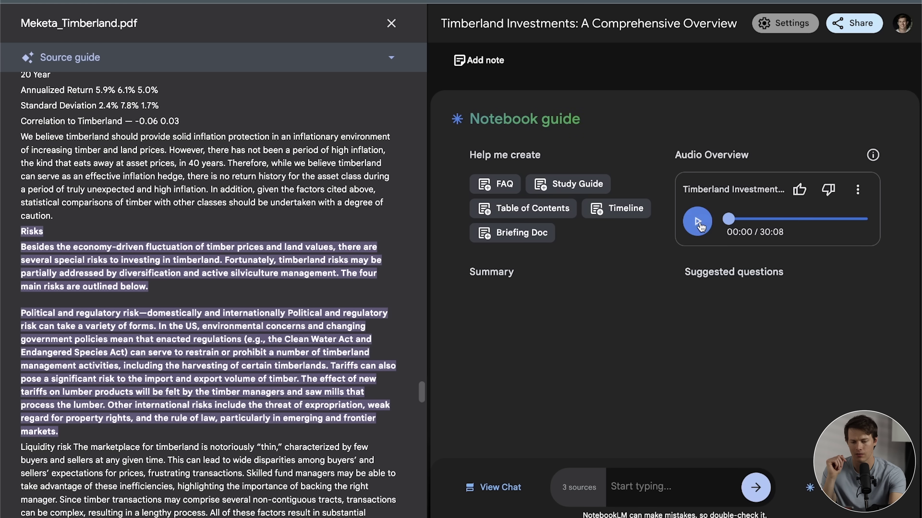
pyautogui.press('XF86AudioRaiseVolume')
pyautogui.press('XF86AudioRaiseVolume')
pyautogui.press('XF86AudioRaiseVolume')
pyautogui.press('XF86AudioRaiseVolume')
pyautogui.press('XF86AudioRaiseVolume')
pyautogui.press('XF86AudioRaiseVolume')
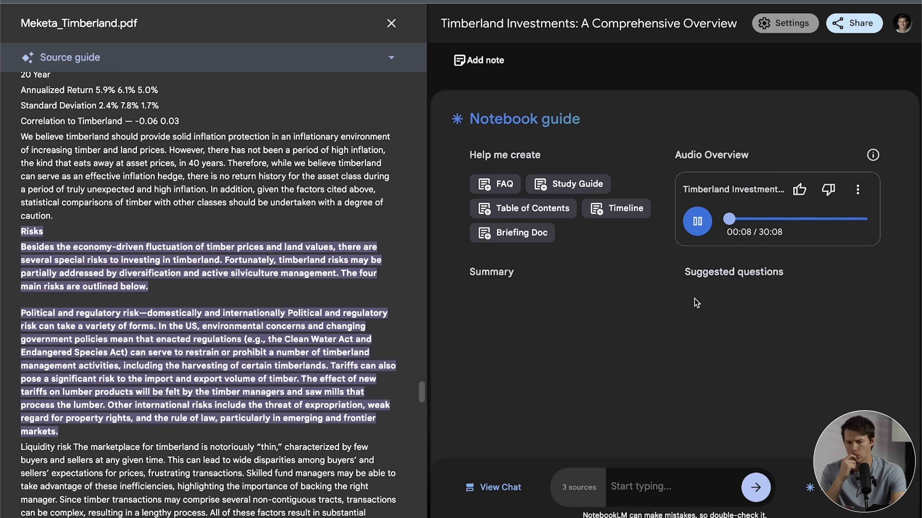
pyautogui.click(699, 229)
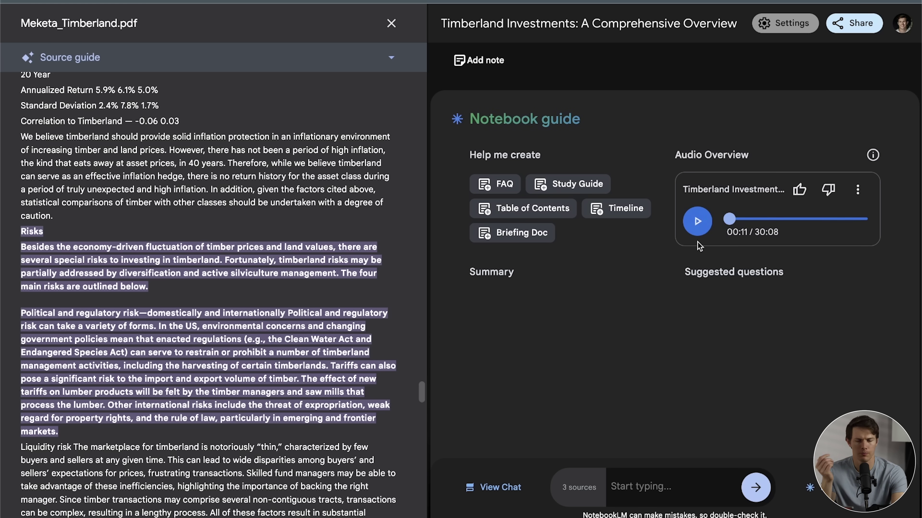
pyautogui.moveTo(766, 219); pyautogui.dragTo(767, 220)
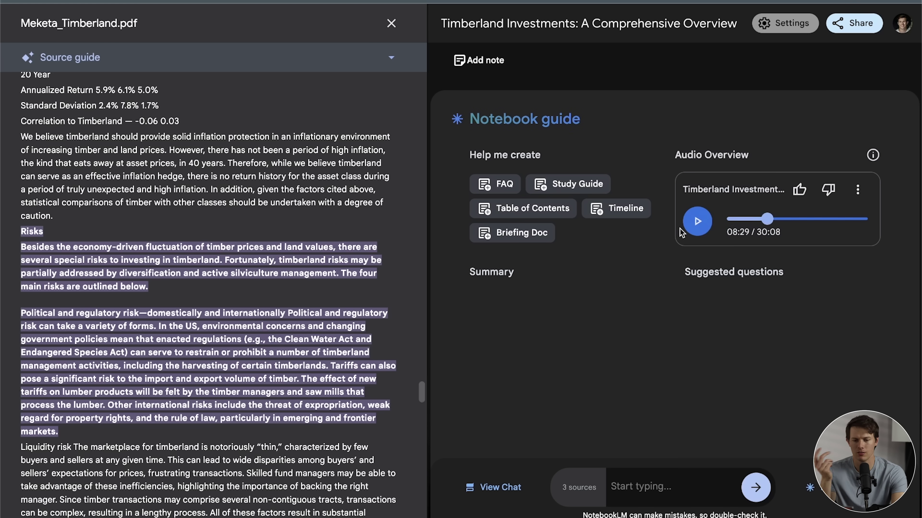
pyautogui.click(697, 223)
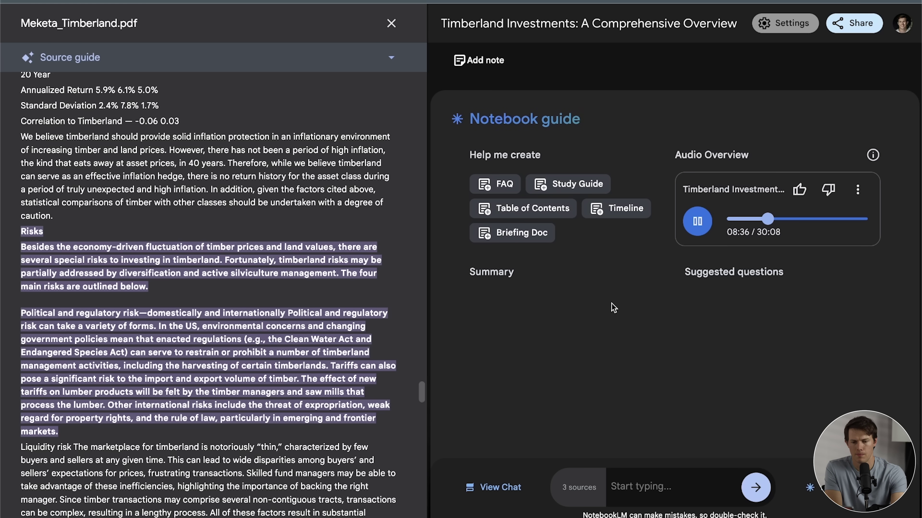
pyautogui.click(696, 222)
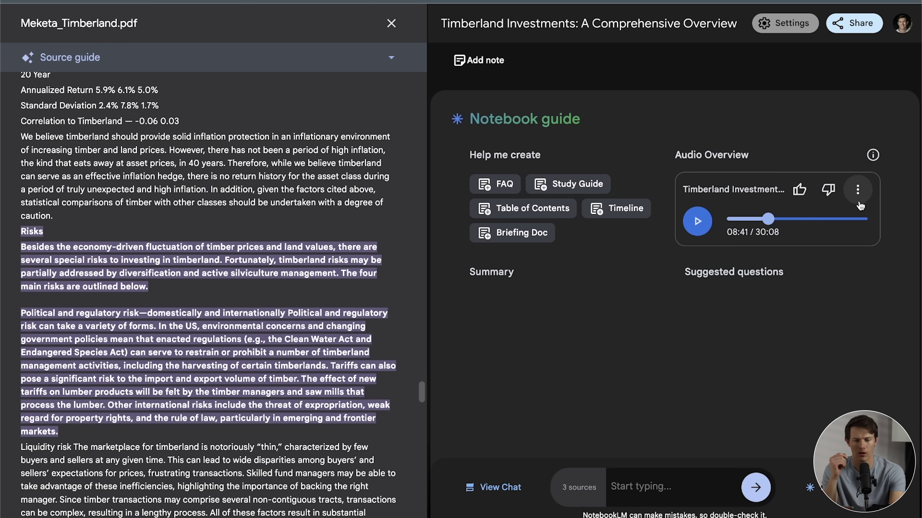
pyautogui.click(858, 194)
# Download the timberland audio overview file and close the Meketa source viewer.
pyautogui.moveTo(817, 223)
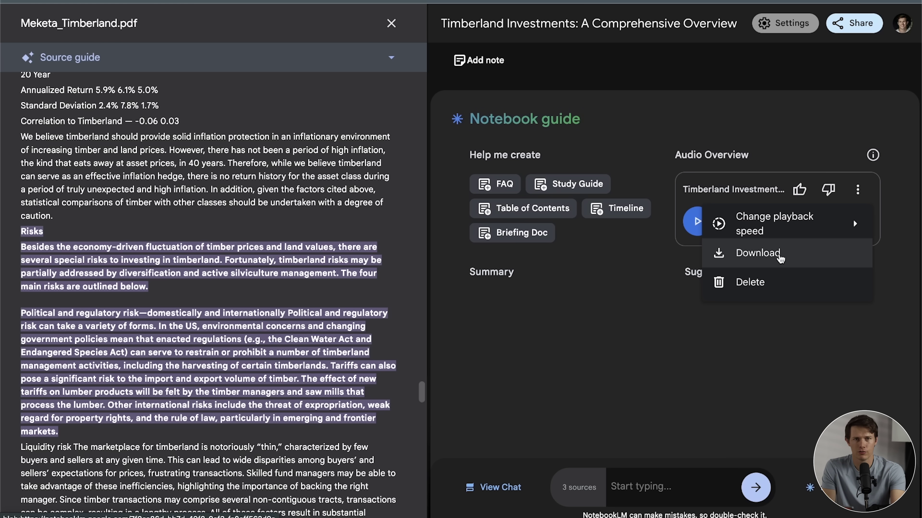
pyautogui.click(780, 256)
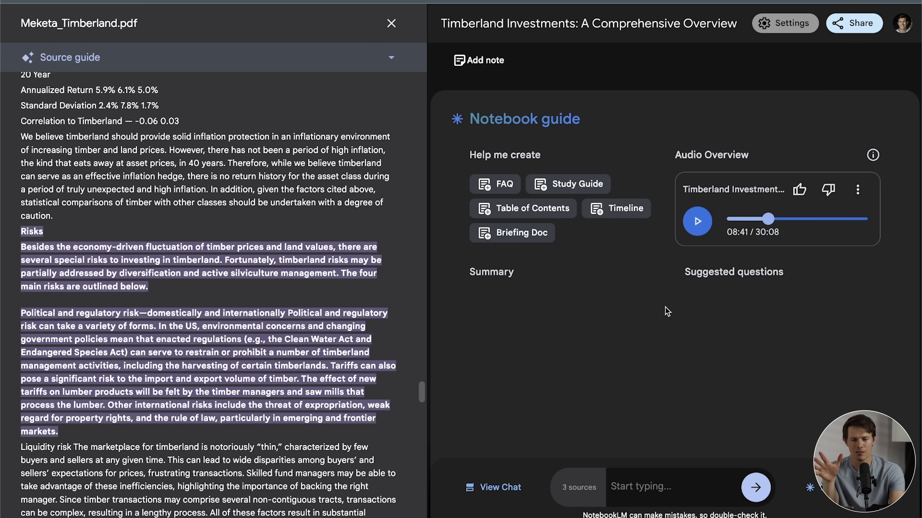
pyautogui.click(392, 24)
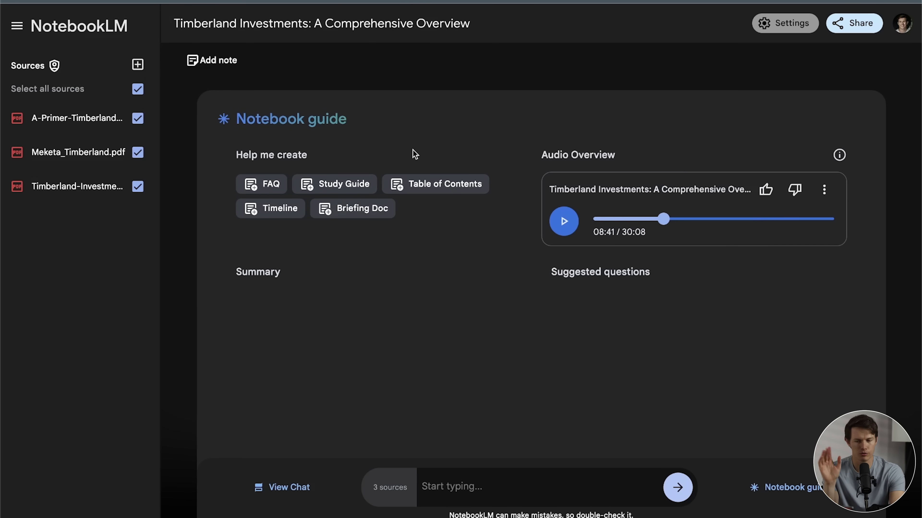
# Give the Timberland audio overview a thumbs-up, return to the notebooks list, and start an empty notebook.
pyautogui.click(766, 189)
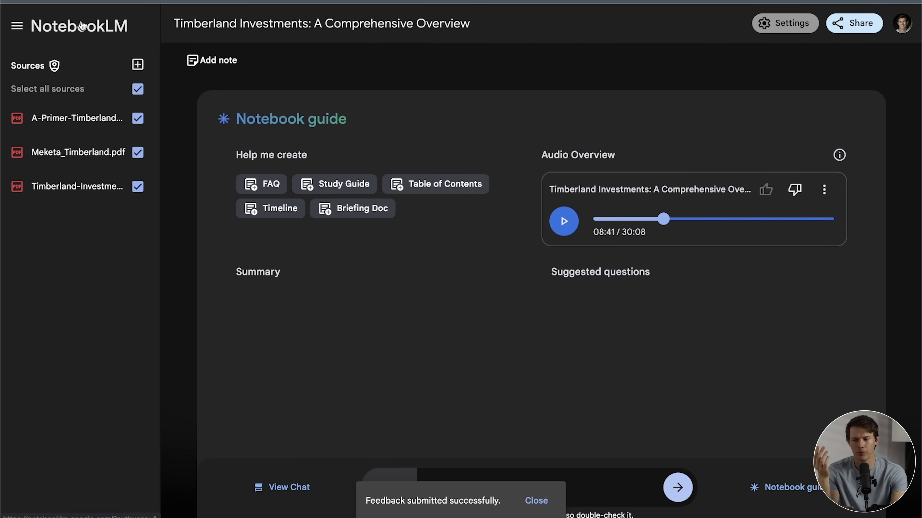
pyautogui.click(82, 24)
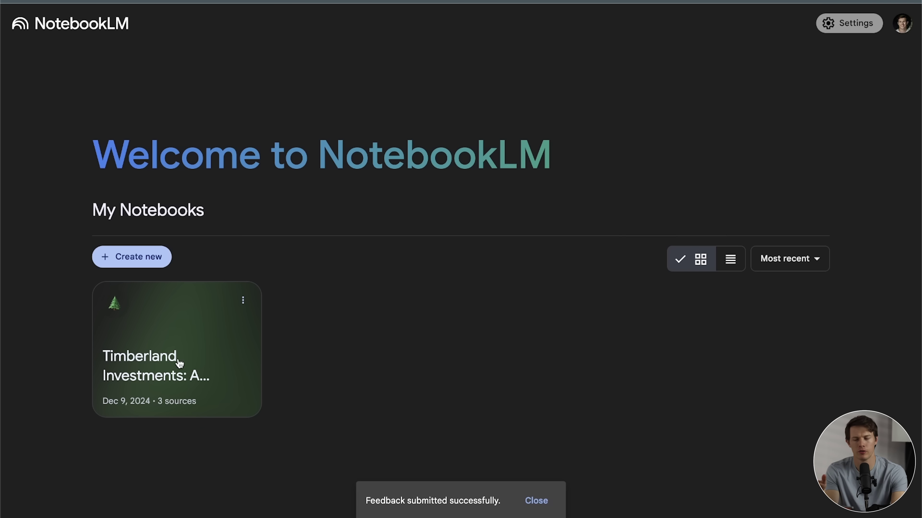
pyautogui.click(138, 260)
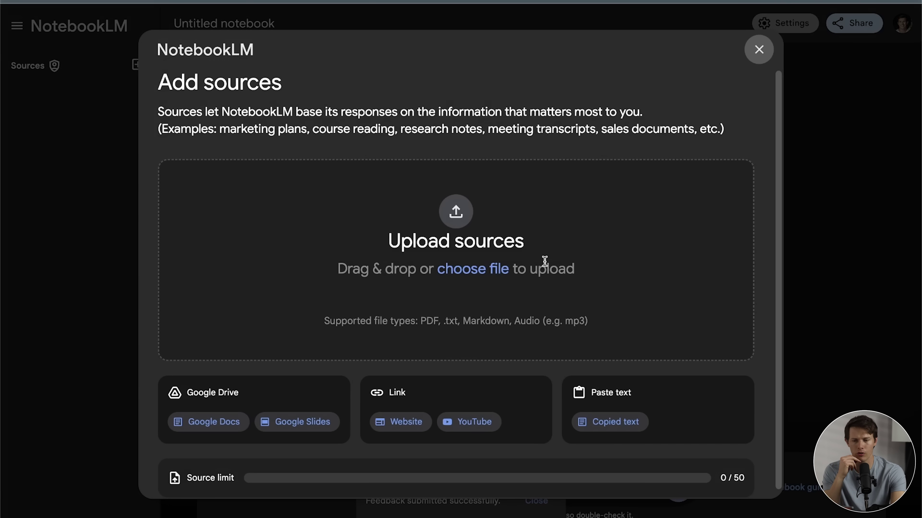
# Upload the tiny-house PDFs from recent downloads as sources of the new notebook.
pyautogui.click(853, 2)
pyautogui.moveTo(737, 78); pyautogui.dragTo(422, 323)
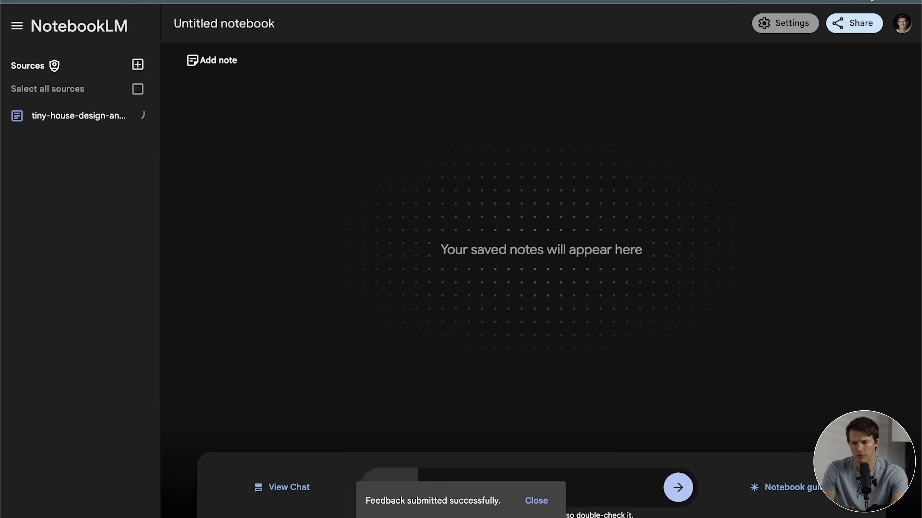
pyautogui.click(137, 65)
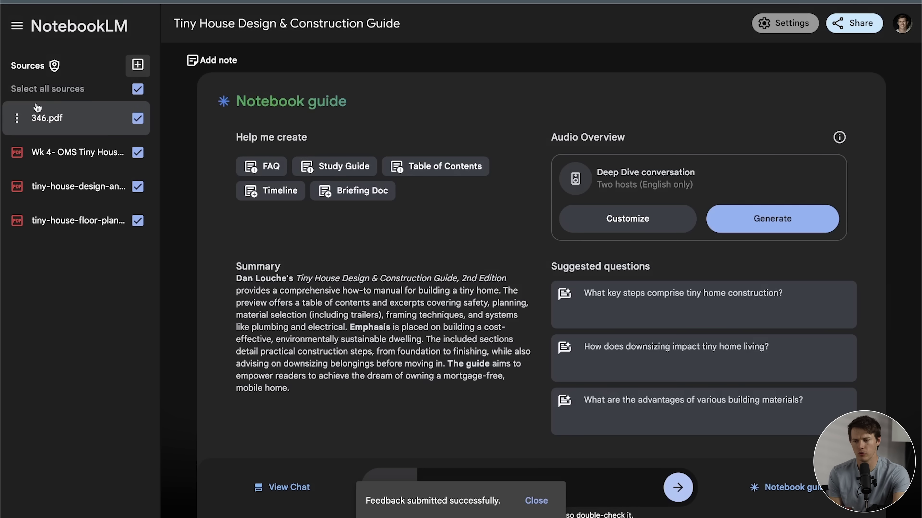
# Read the 346.pdf source guide summary alongside the Tiny House notebook summary, then close it.
pyautogui.click(36, 109)
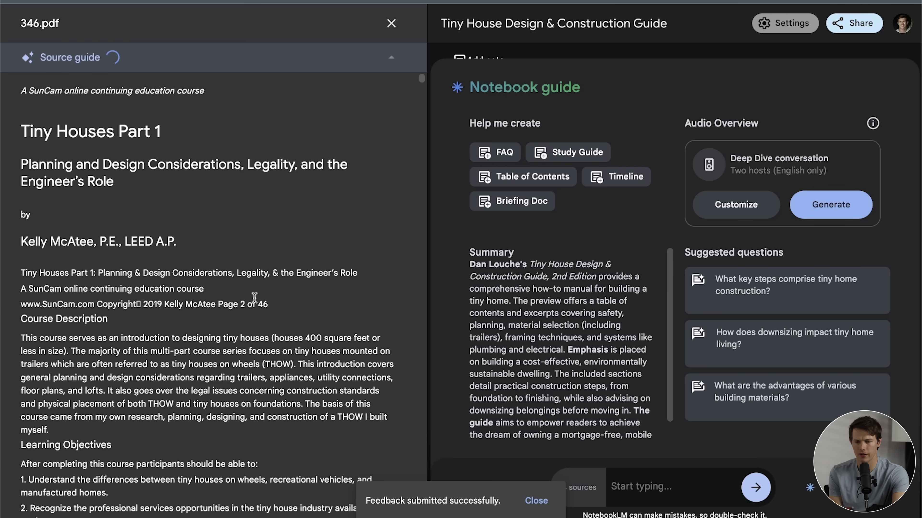
pyautogui.scroll(-5, 254, 298)
pyautogui.scroll(-1, 515, 338)
pyautogui.scroll(1, 541, 314)
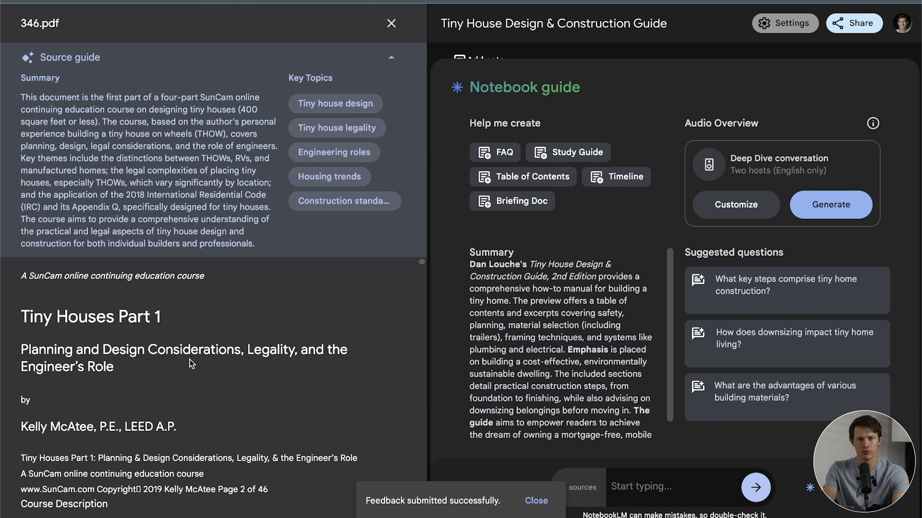
pyautogui.moveTo(21, 99); pyautogui.dragTo(248, 238)
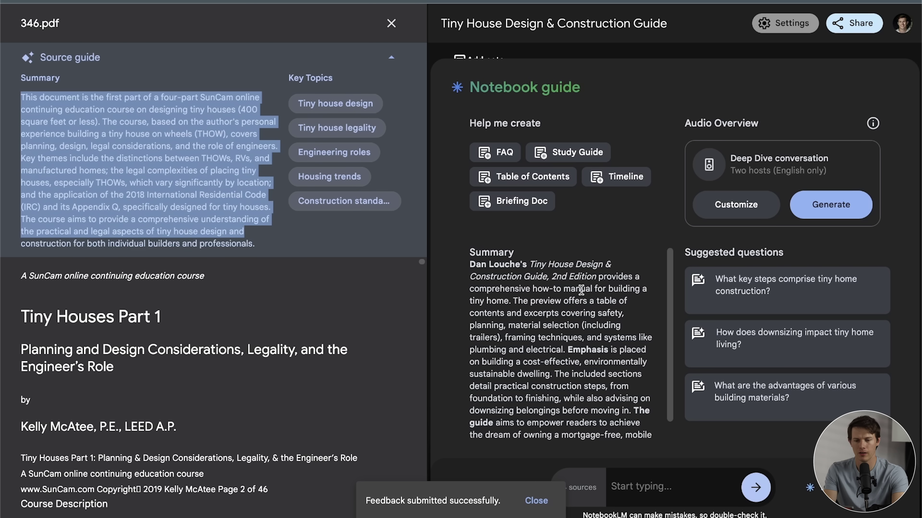
pyautogui.moveTo(534, 313); pyautogui.dragTo(587, 399)
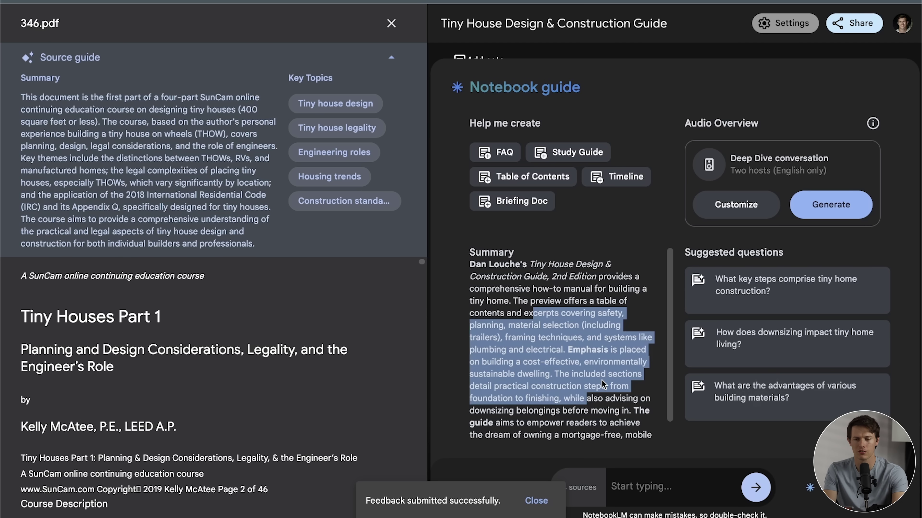
pyautogui.click(397, 28)
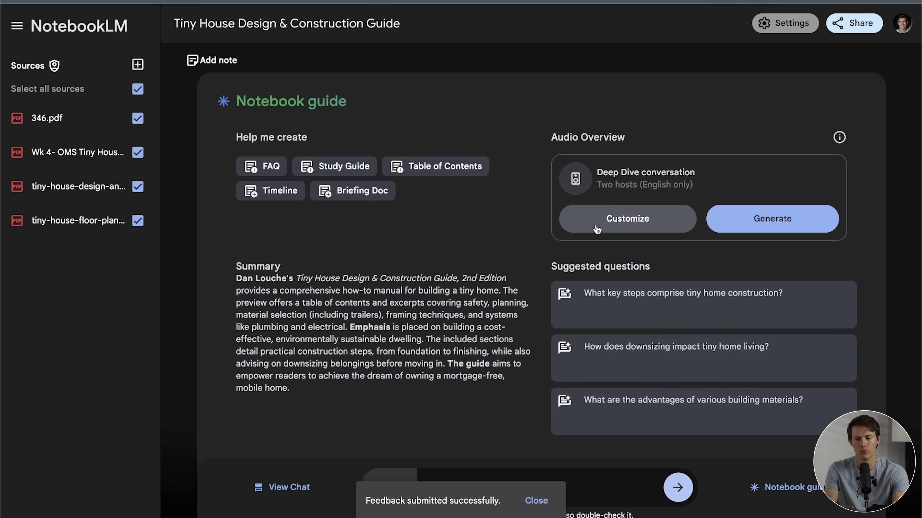
# Open the Customize Audio Overview dialog for the Tiny House notebook.
pyautogui.click(663, 227)
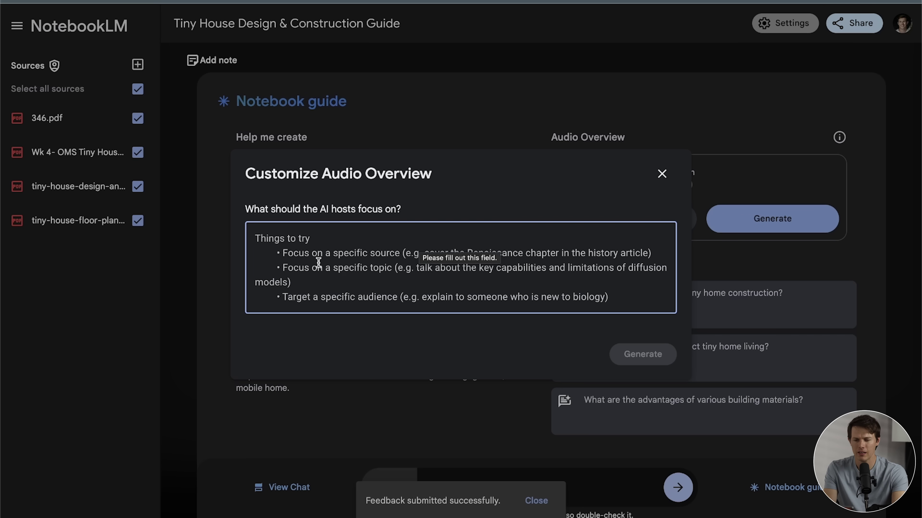
# Paste the experienced-builder, three-AirBnB-tiny-homes focus prompt and generate the customized audio overview.
pyautogui.write('you are my advisor. You have built many tiny homes and I am building my first  I have a lot of construction experience, so do not waste time explaining simple subjects  Aim to answer the overall question of how much time and money does it take to build a tiny house by yourself in southern North Carolina. I am looking to buy a plot of land ~10 acres and build three tiny homes to list on AirBnB')
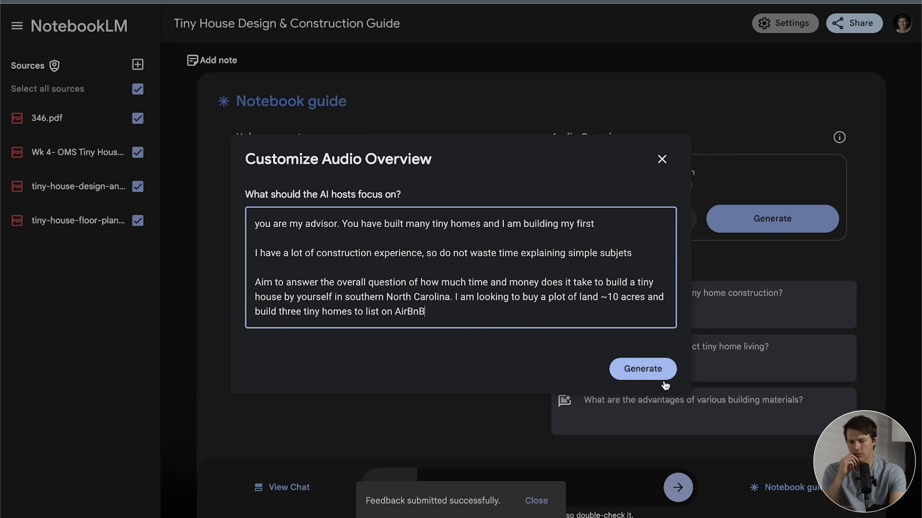
pyautogui.click(643, 368)
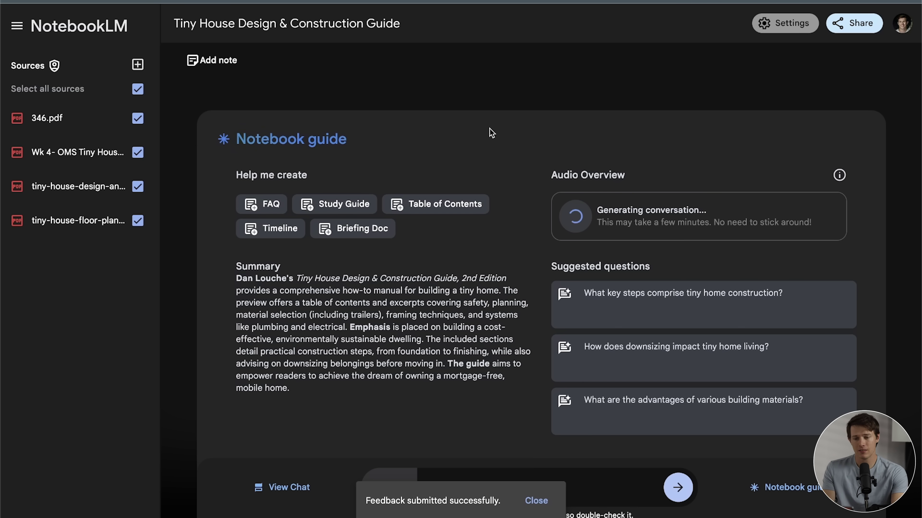
pyautogui.click(331, 204)
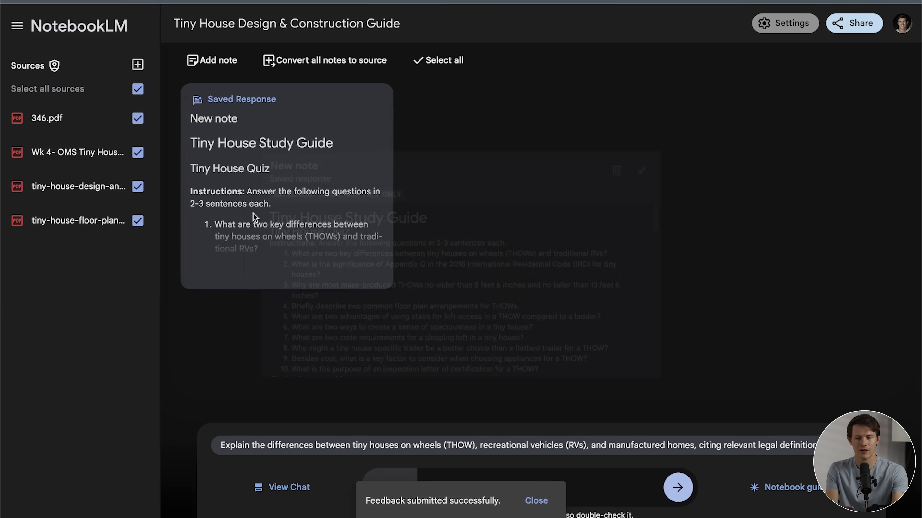
# Expand the Tiny House Study Guide note, read its quiz and answer key, then collapse it.
pyautogui.click(254, 218)
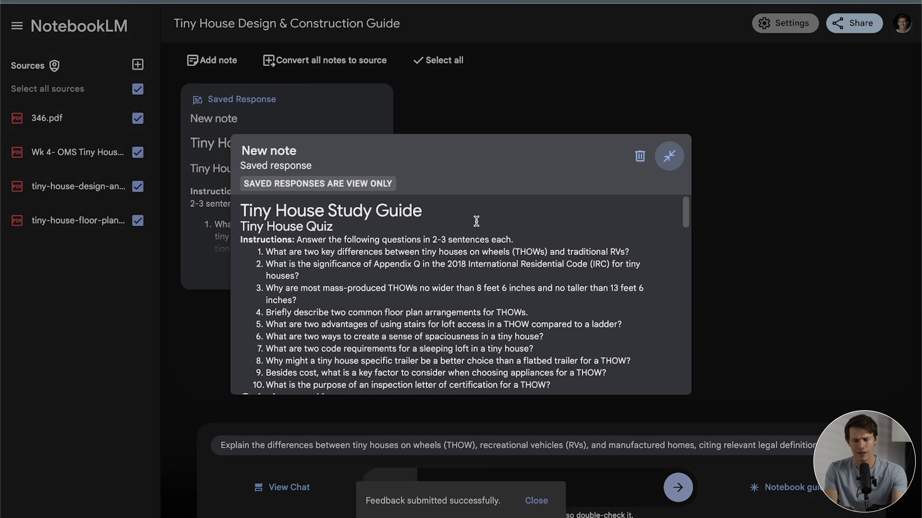
pyautogui.scroll(-5, 476, 221)
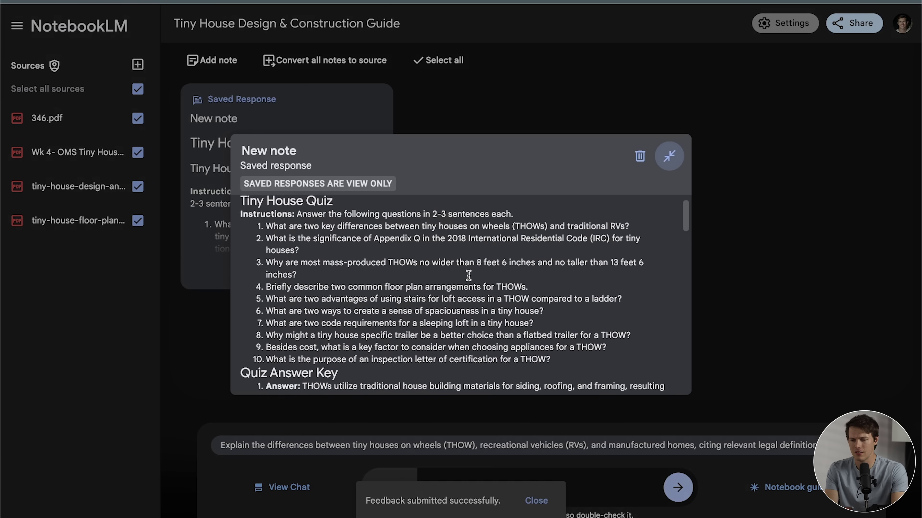
pyautogui.scroll(-3, 468, 275)
pyautogui.scroll(8, 468, 275)
pyautogui.moveTo(317, 264); pyautogui.dragTo(507, 264)
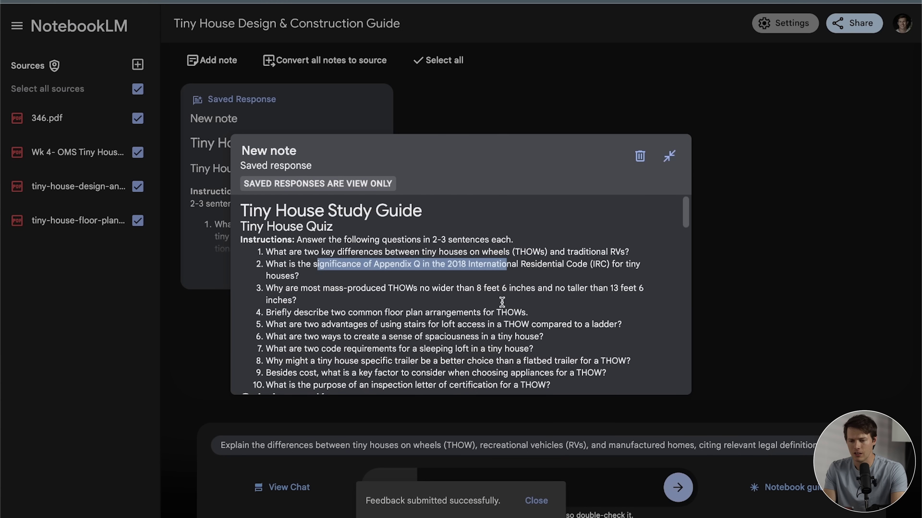
pyautogui.scroll(-2, 502, 303)
pyautogui.moveTo(387, 268); pyautogui.dragTo(507, 268)
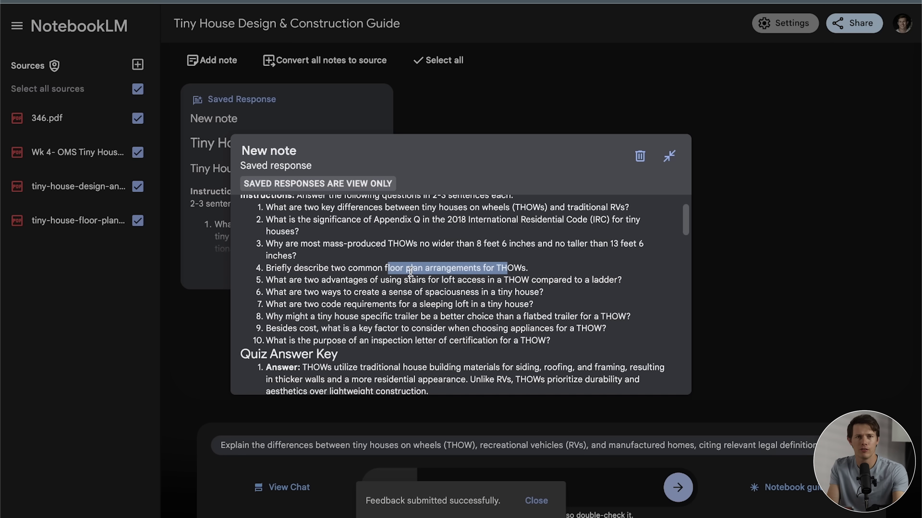
pyautogui.scroll(-4, 346, 300)
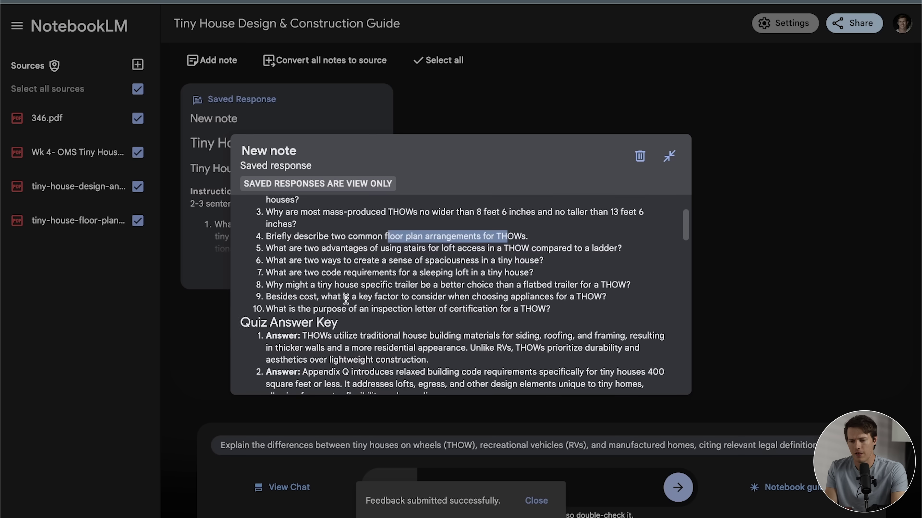
pyautogui.moveTo(325, 264); pyautogui.dragTo(443, 264)
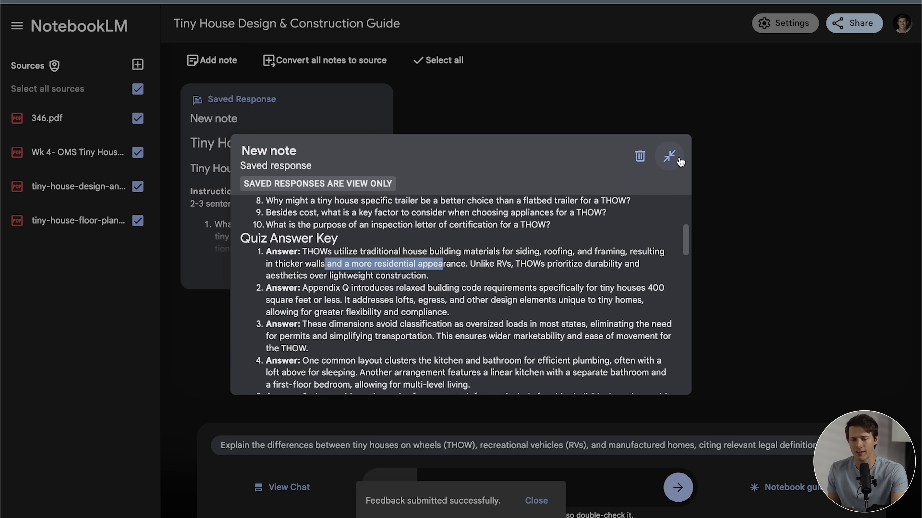
pyautogui.click(669, 157)
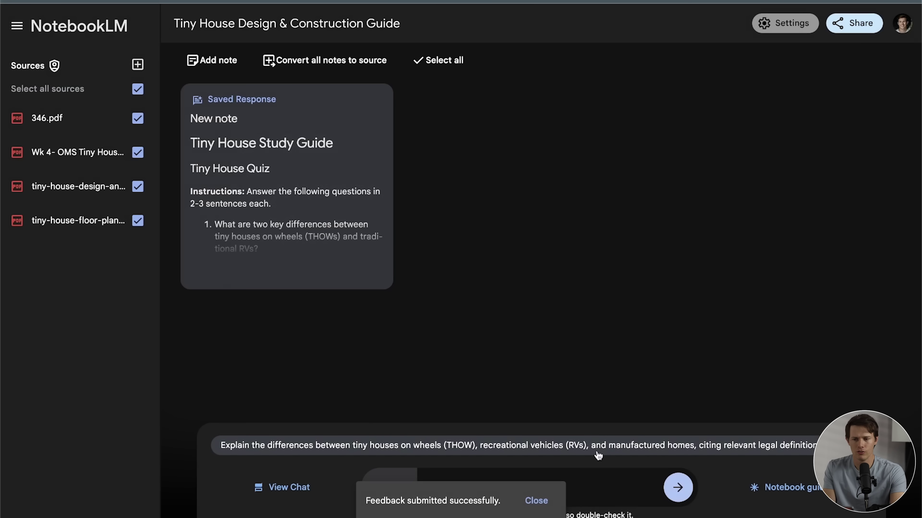
pyautogui.click(222, 71)
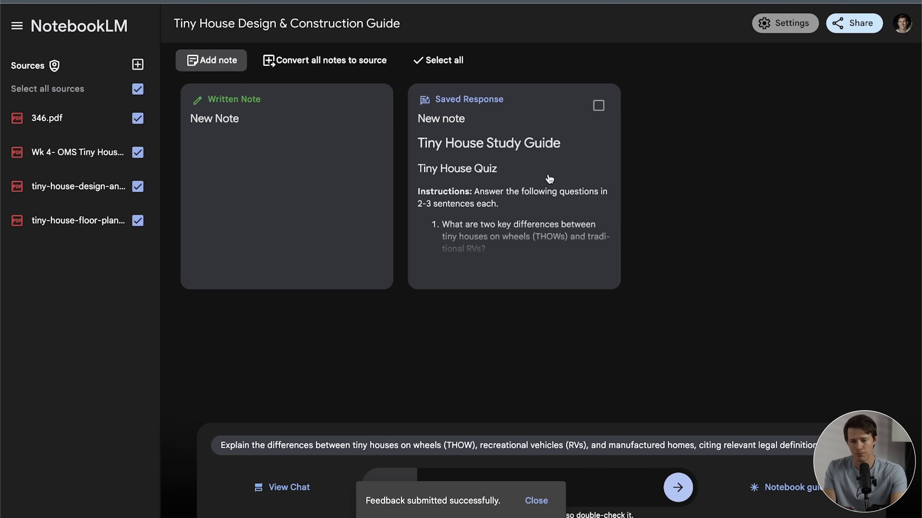
# Open the new blank written note and close it empty back to the notes grid.
pyautogui.click(257, 123)
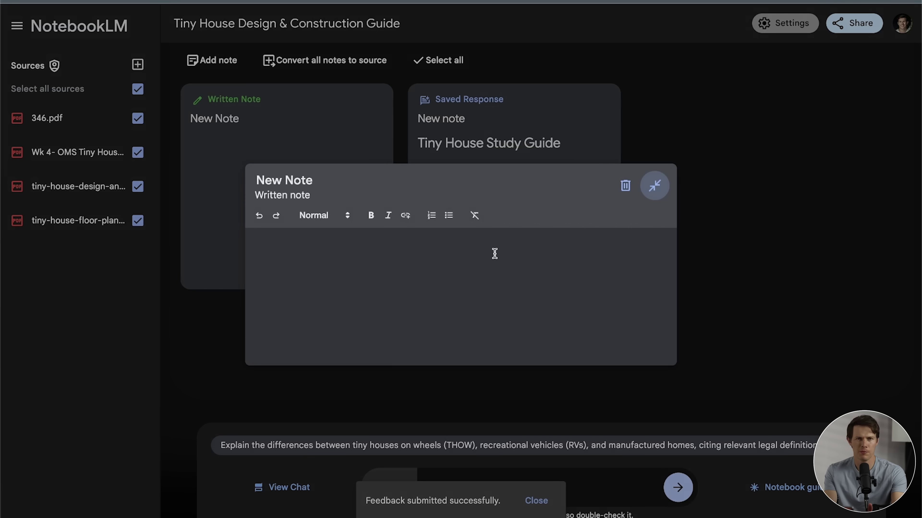
pyautogui.click(653, 186)
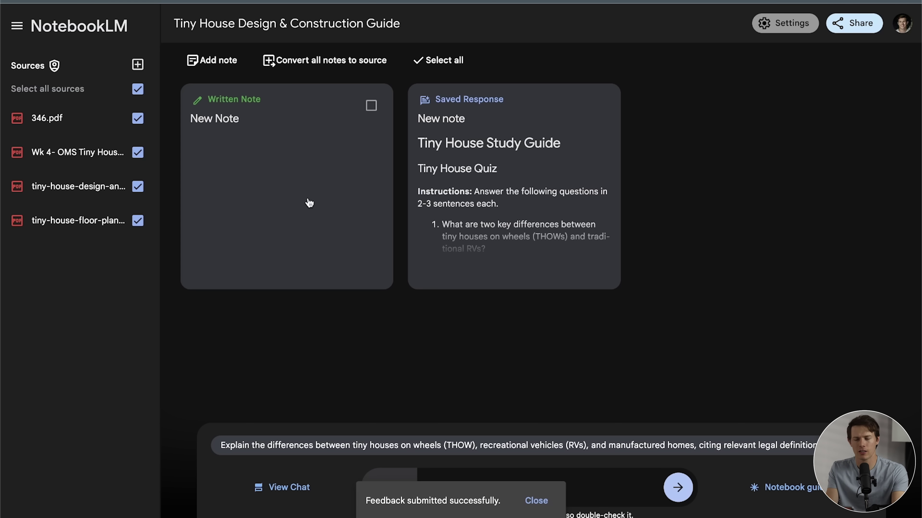
pyautogui.click(796, 494)
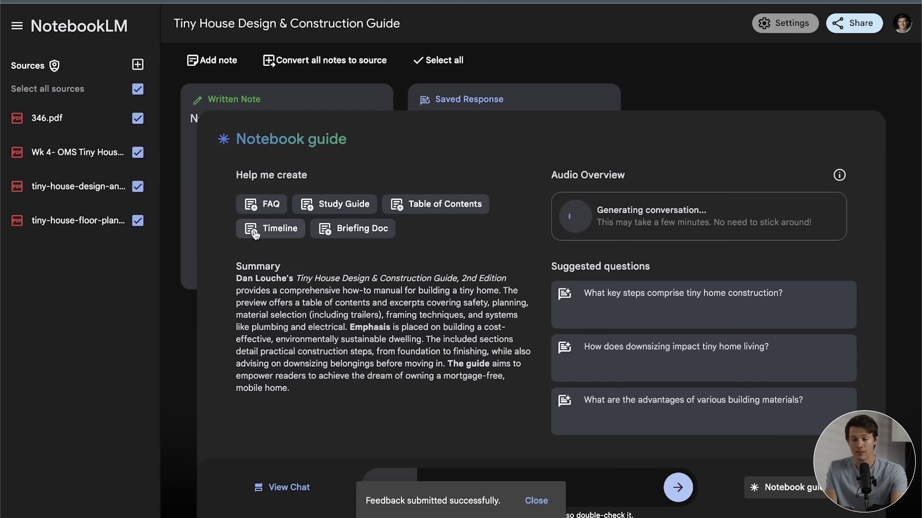
# Create the Timeline of Main Events note, scroll through it, then collapse it.
pyautogui.click(282, 233)
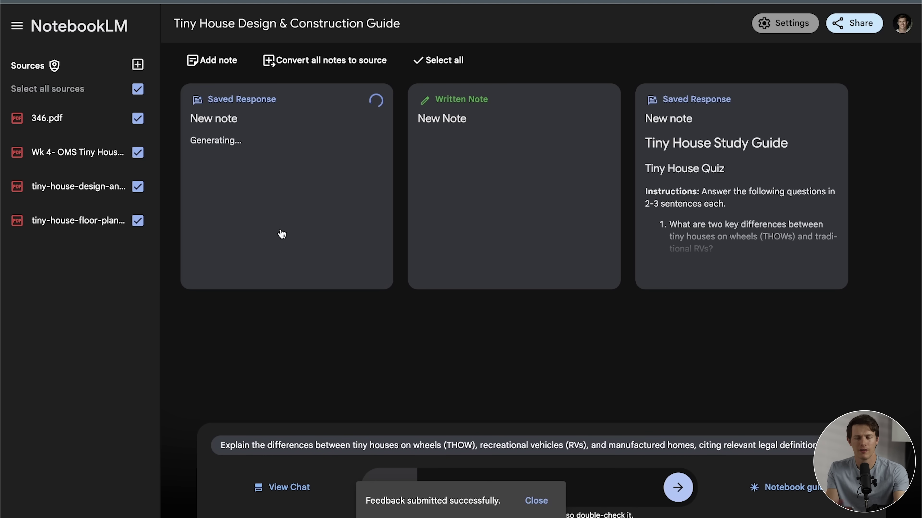
pyautogui.click(282, 232)
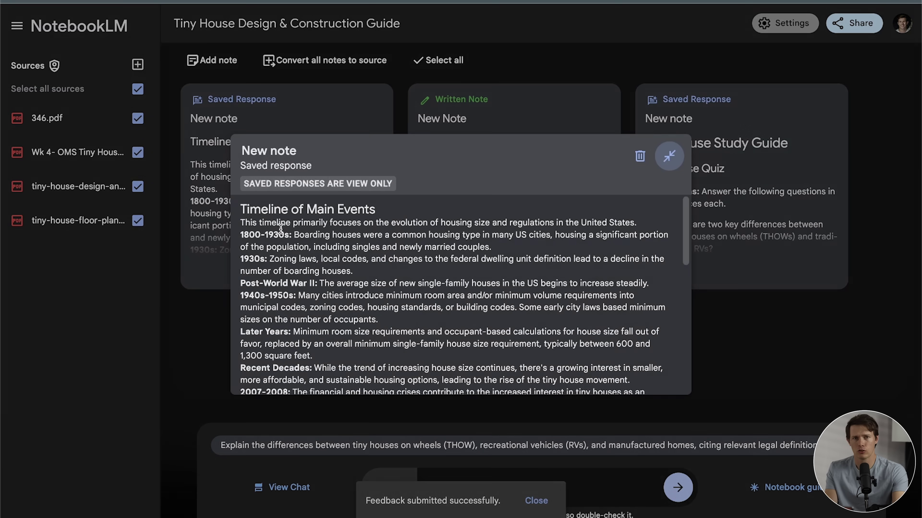
pyautogui.scroll(-10, 399, 269)
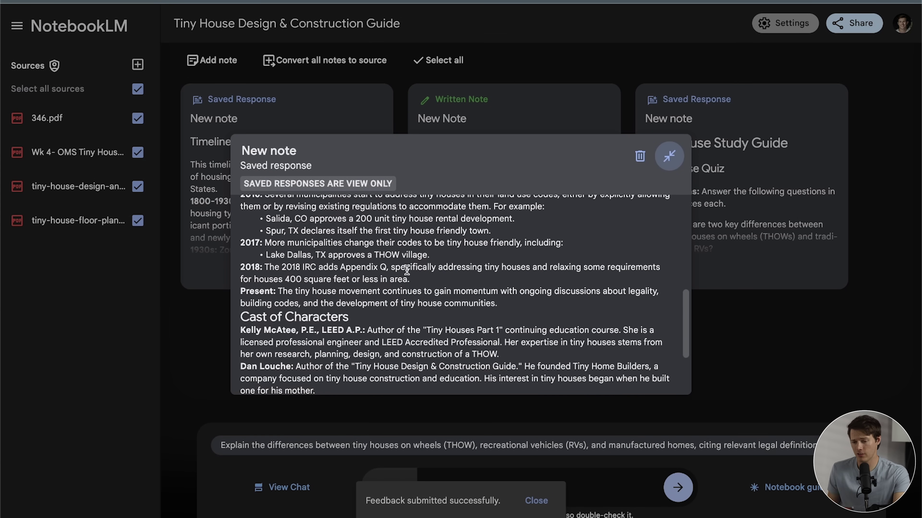
pyautogui.scroll(10, 406, 268)
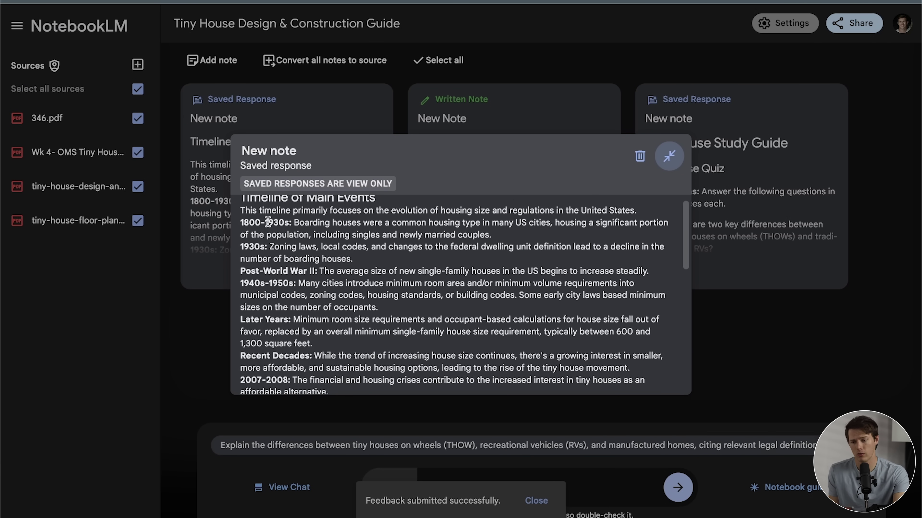
pyautogui.scroll(1, 297, 245)
pyautogui.scroll(-5, 329, 264)
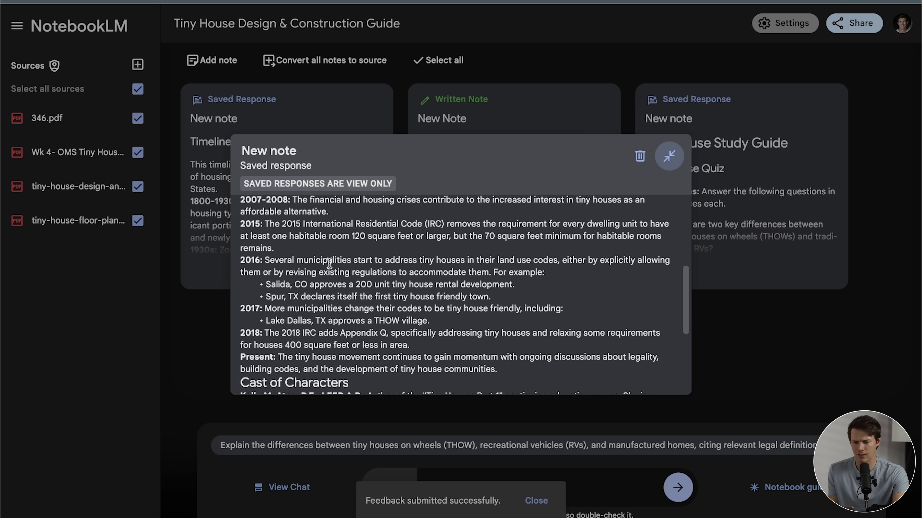
pyautogui.scroll(-3, 329, 263)
pyautogui.click(669, 155)
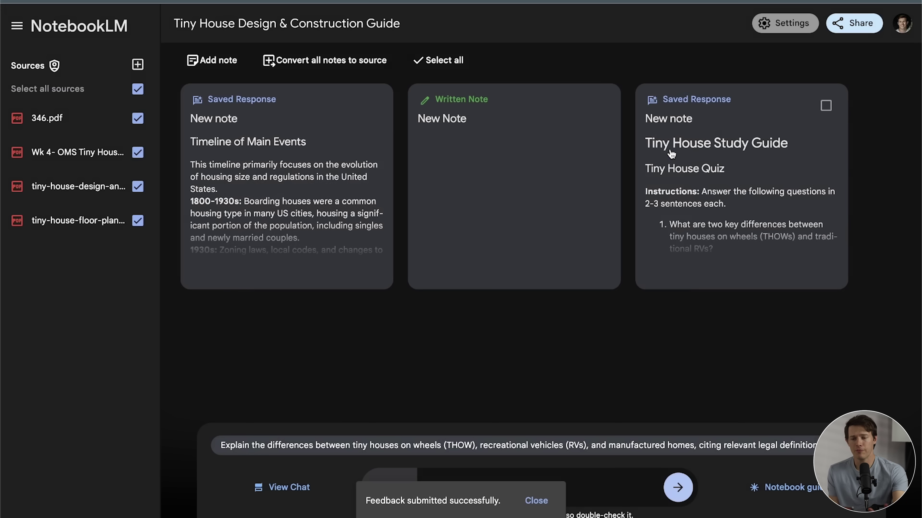
pyautogui.click(765, 487)
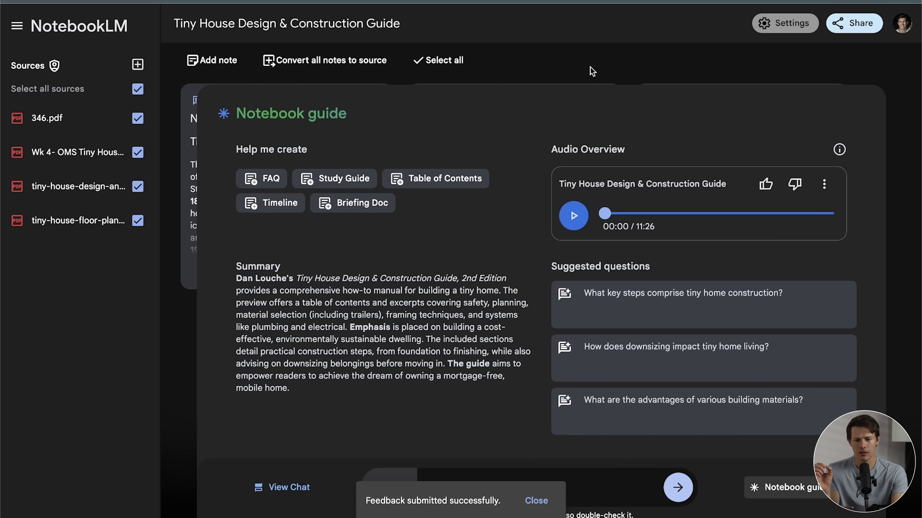
pyautogui.click(804, 488)
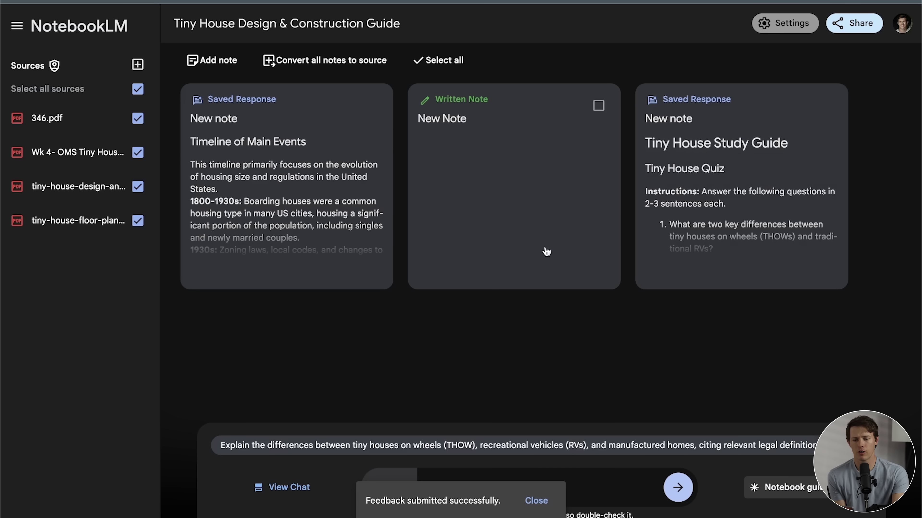
# Add and close a second blank note, then reopen the notebook guide and dismiss the feedback toast.
pyautogui.click(212, 61)
pyautogui.click(223, 108)
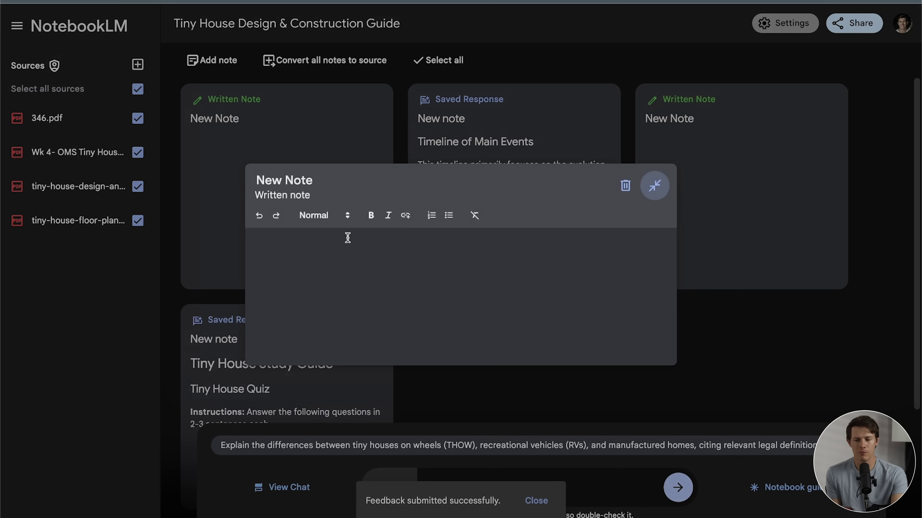
pyautogui.click(708, 216)
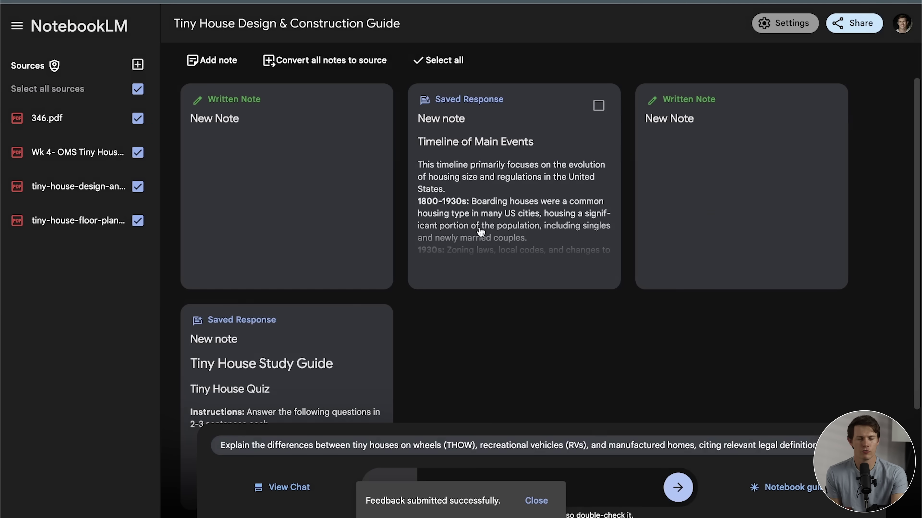
pyautogui.click(762, 487)
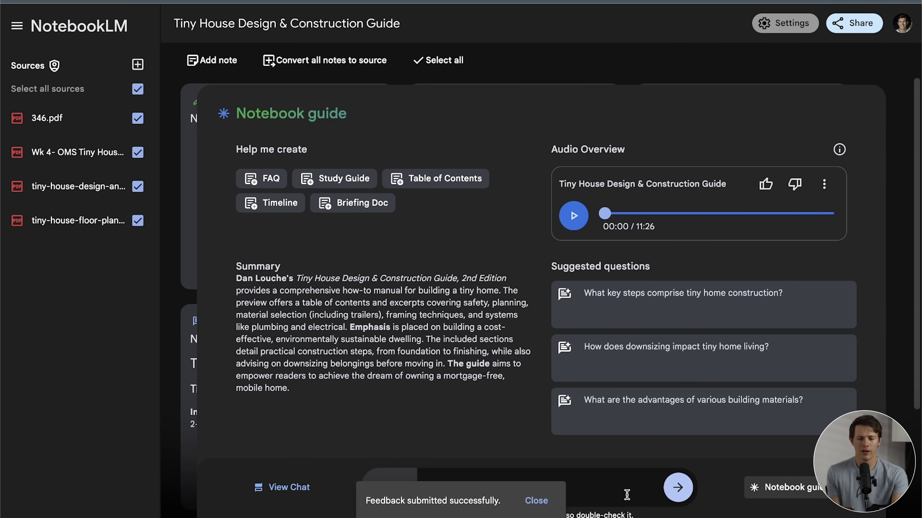
pyautogui.click(537, 501)
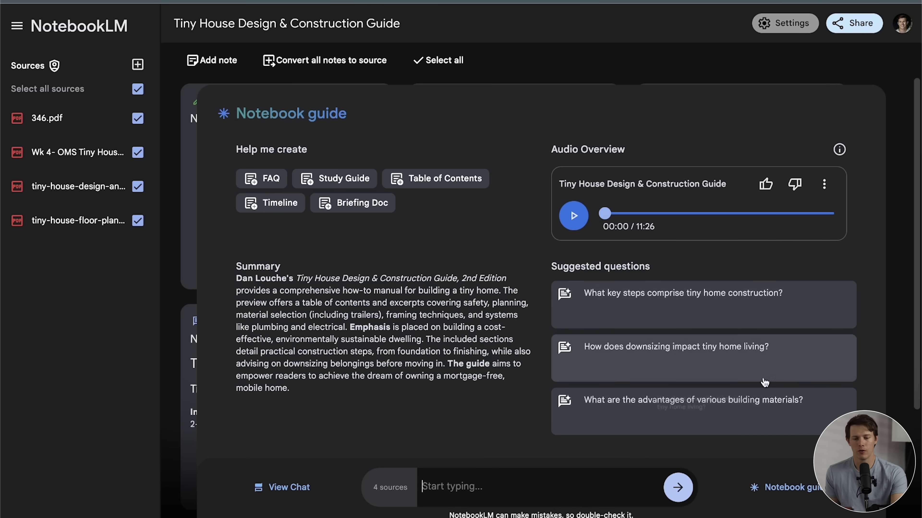
# Close the notebook guide and tick both the Tiny House Study Guide and Timeline of Main Events notes.
pyautogui.click(656, 70)
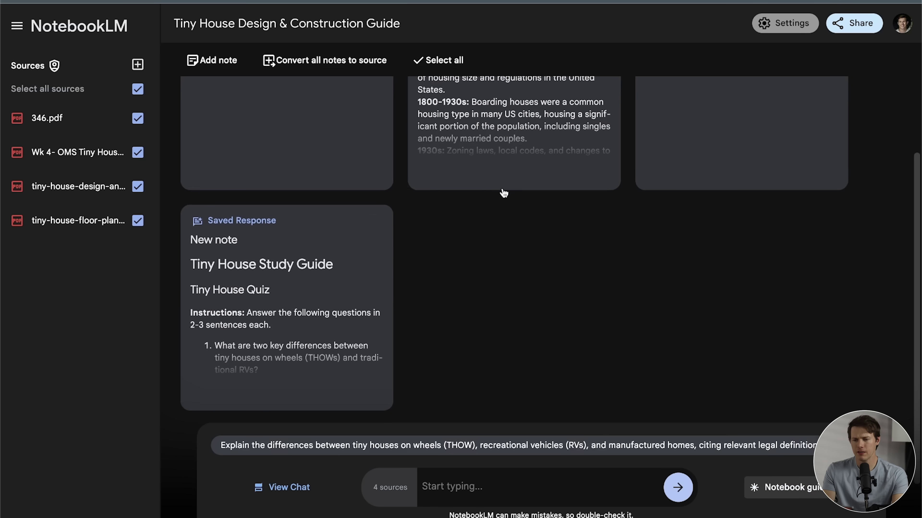
pyautogui.click(369, 229)
pyautogui.scroll(3, 491, 279)
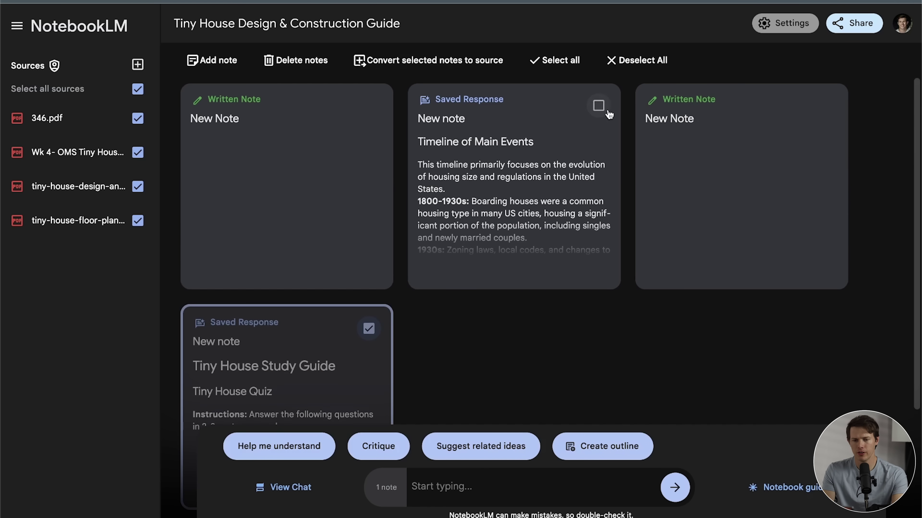
pyautogui.click(596, 107)
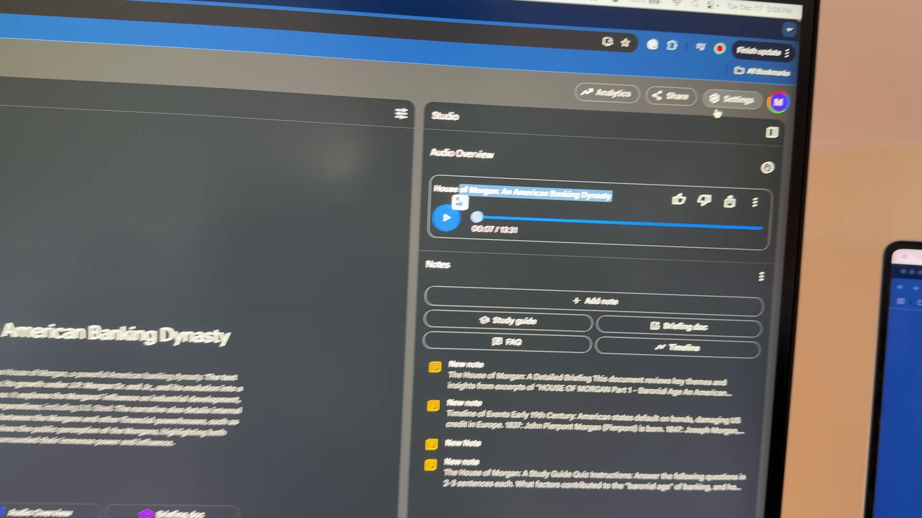
pyautogui.click(745, 139)
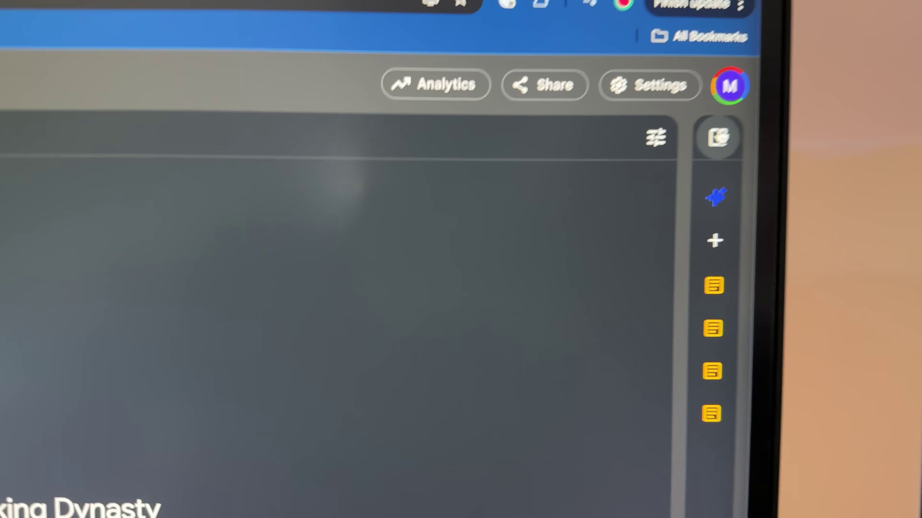
pyautogui.click(746, 139)
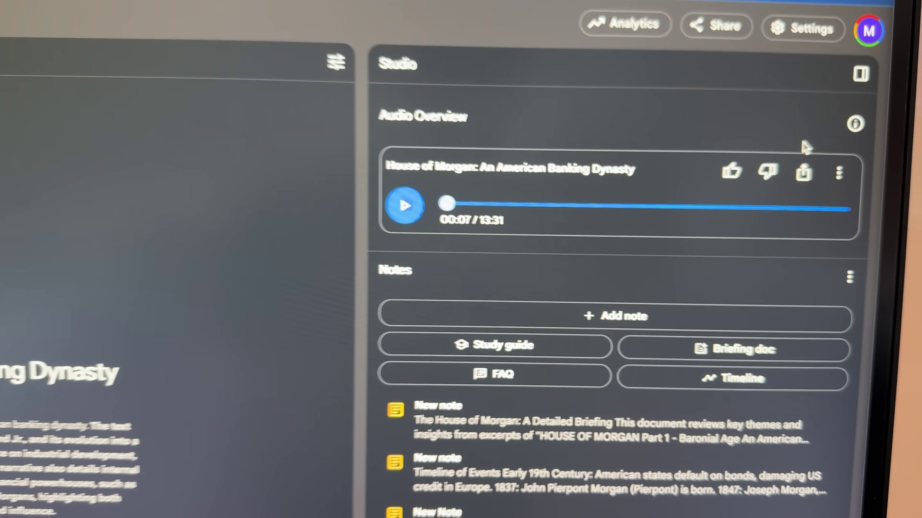